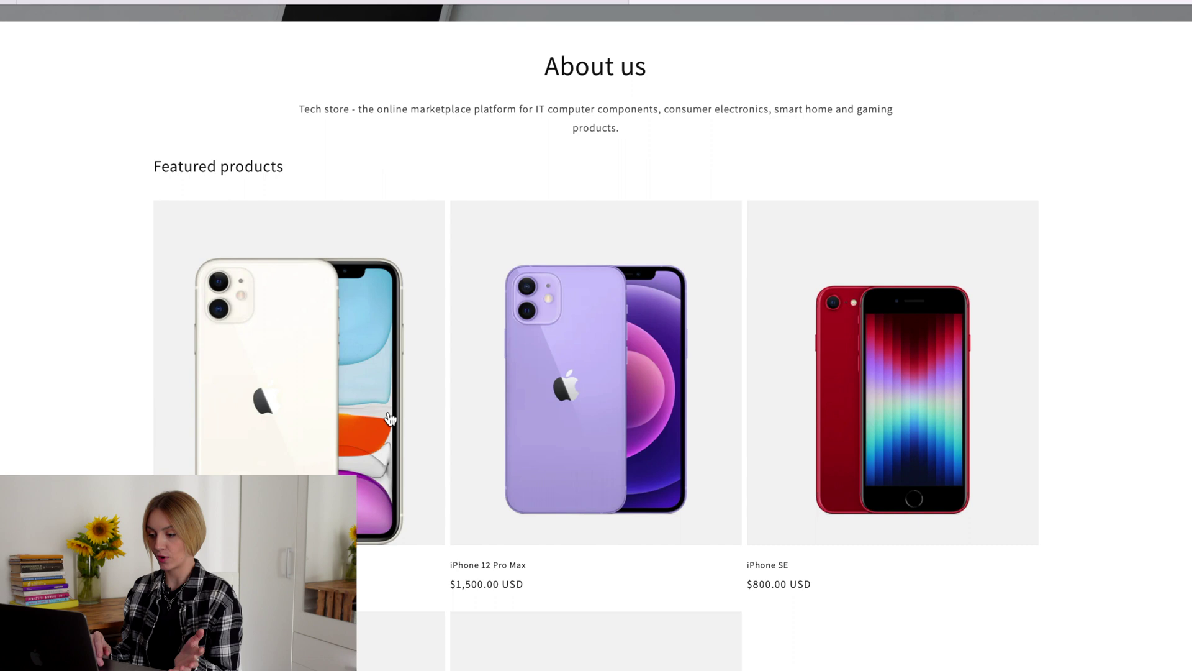
Add a yellow iPhone 11 from Featured products to the cart
click(389, 419)
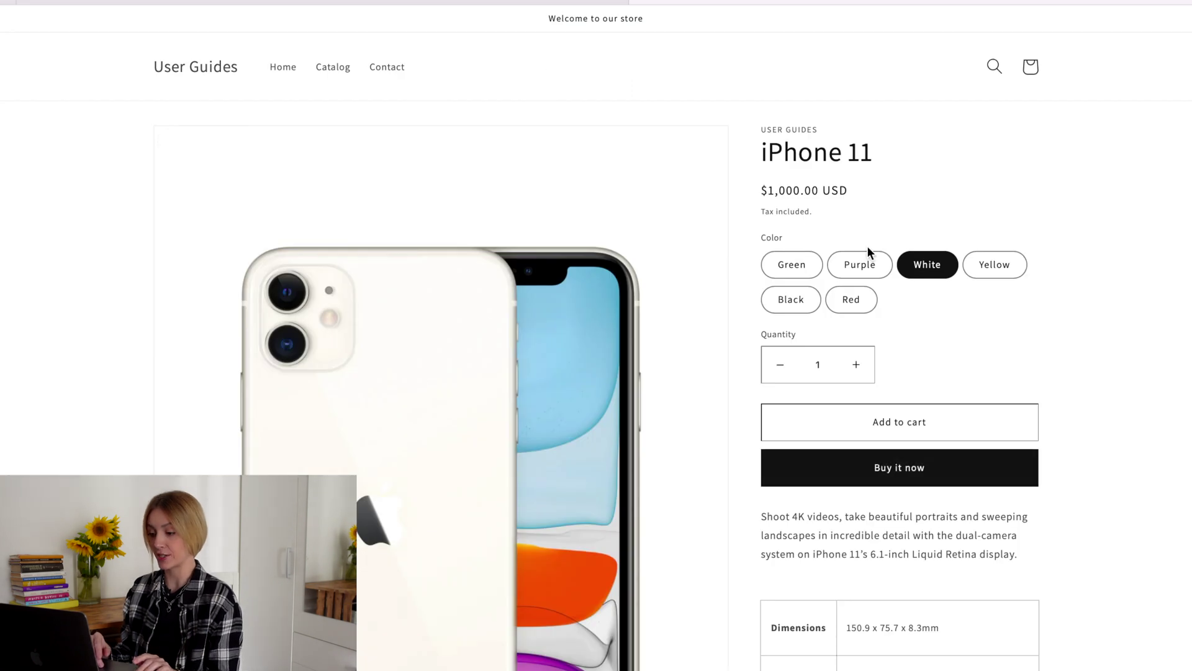
click(978, 269)
scroll(978, 270, down, 1)
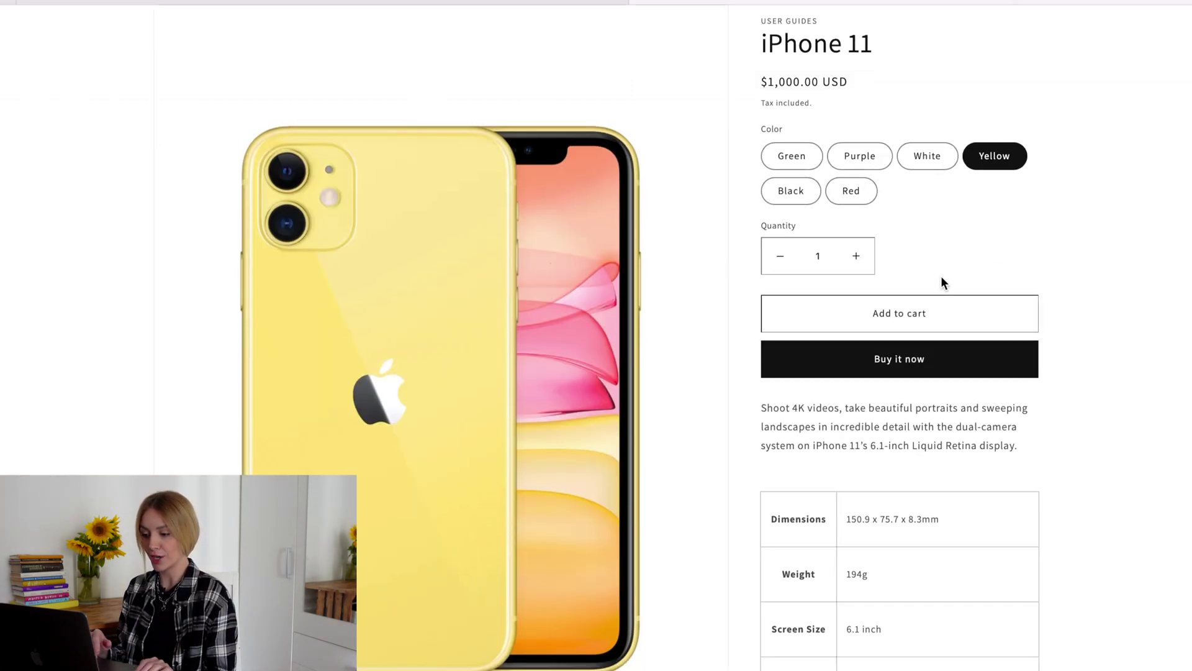
click(878, 317)
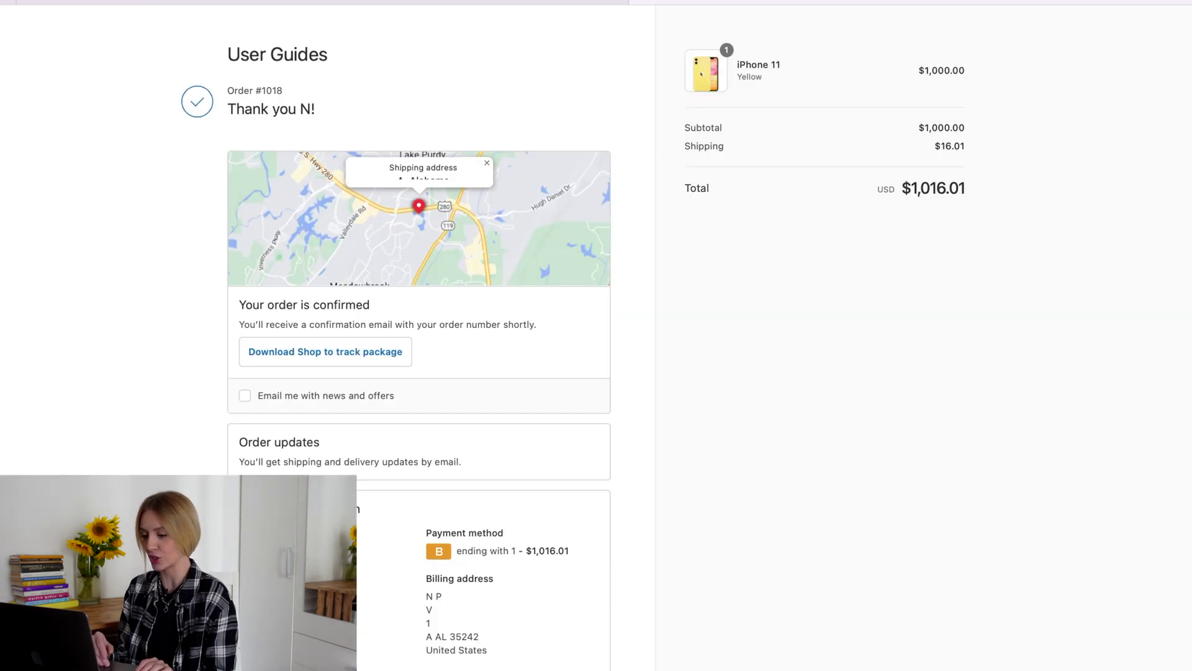
scroll(564, 564, down, 1)
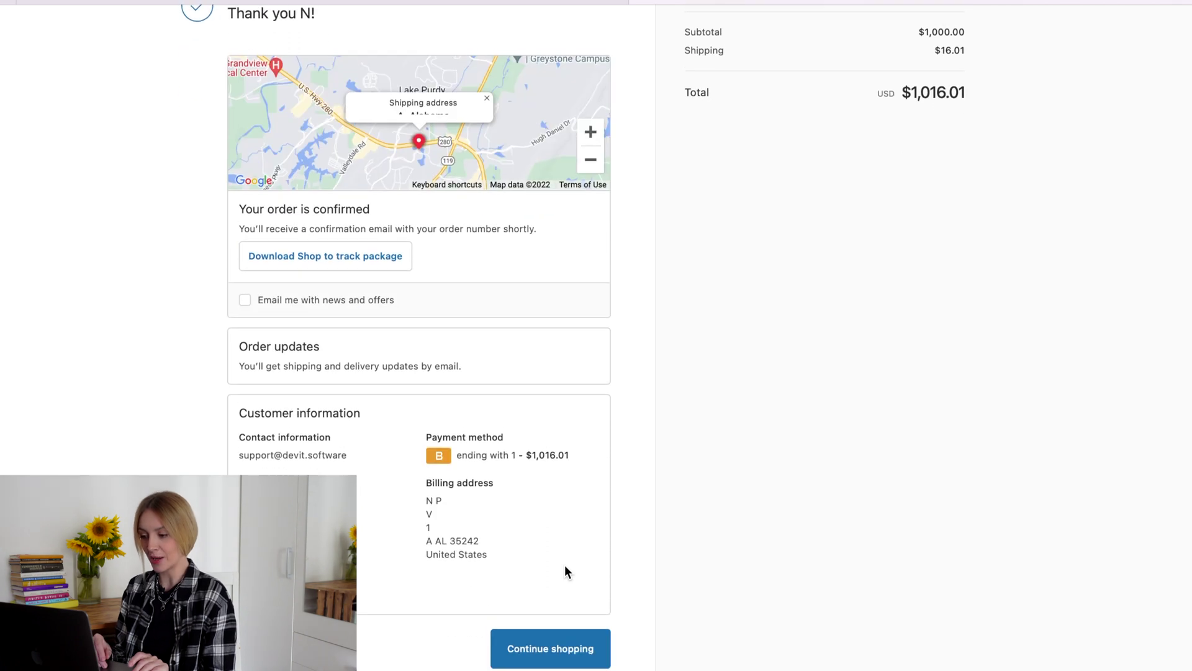
scroll(564, 564, up, 1)
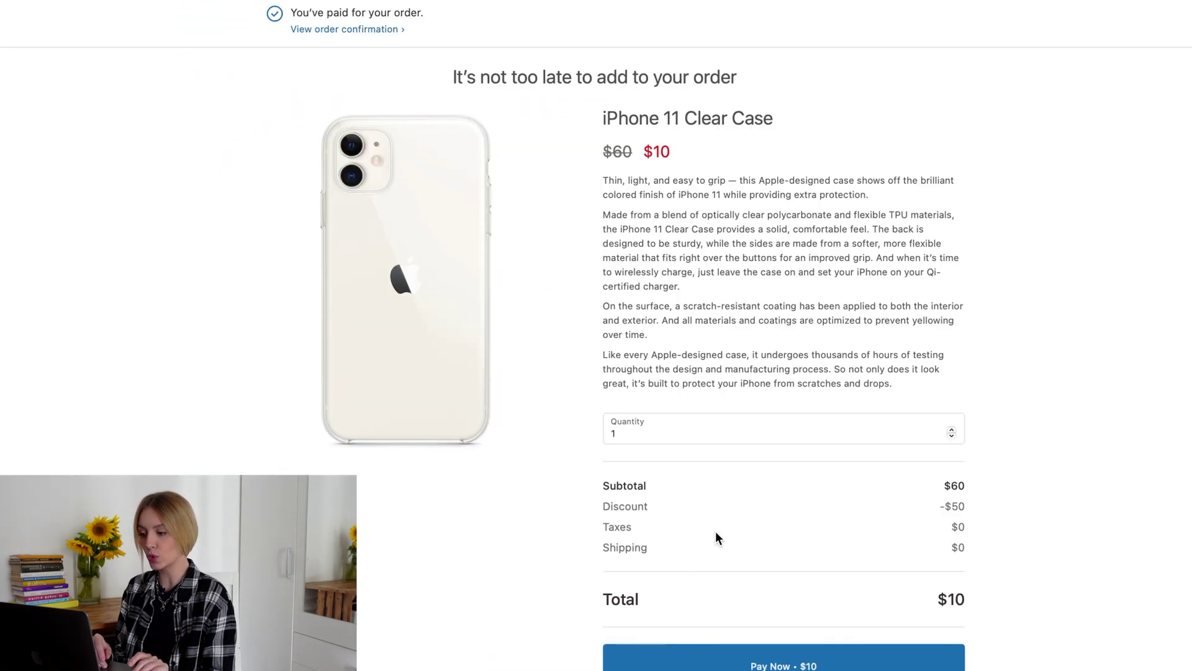
scroll(716, 537, down, 2)
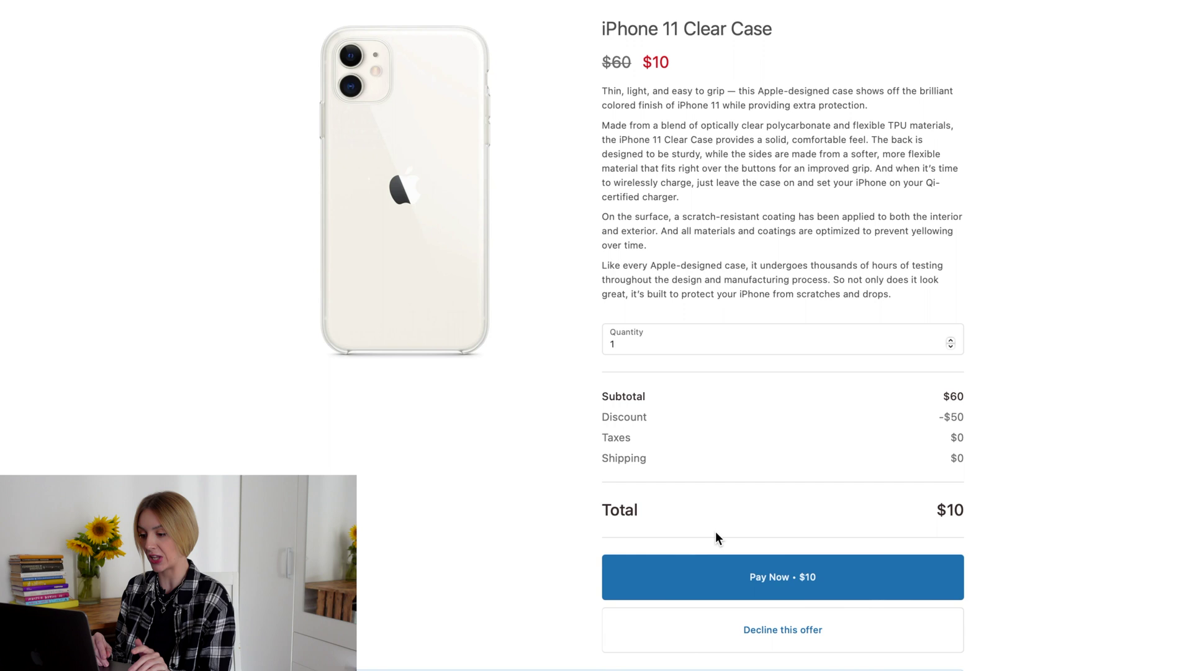
scroll(715, 537, up, 1)
scroll(715, 537, down, 1)
Decline the discounted clear-case offer on the post-purchase page
click(755, 644)
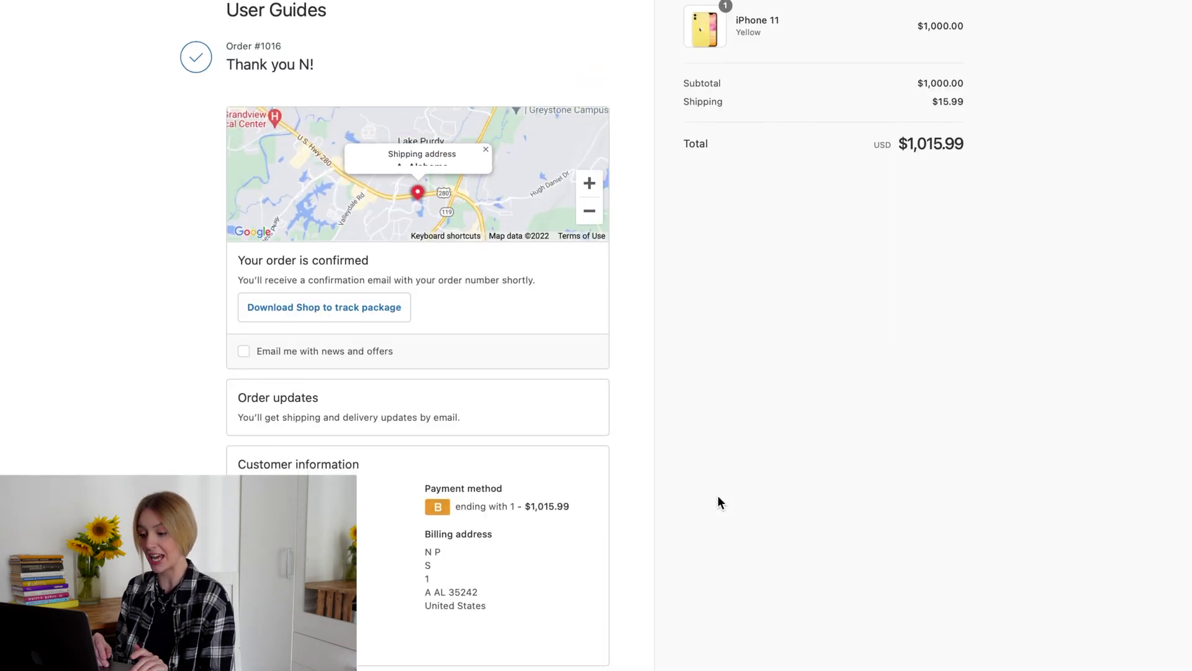
scroll(718, 502, down, 1)
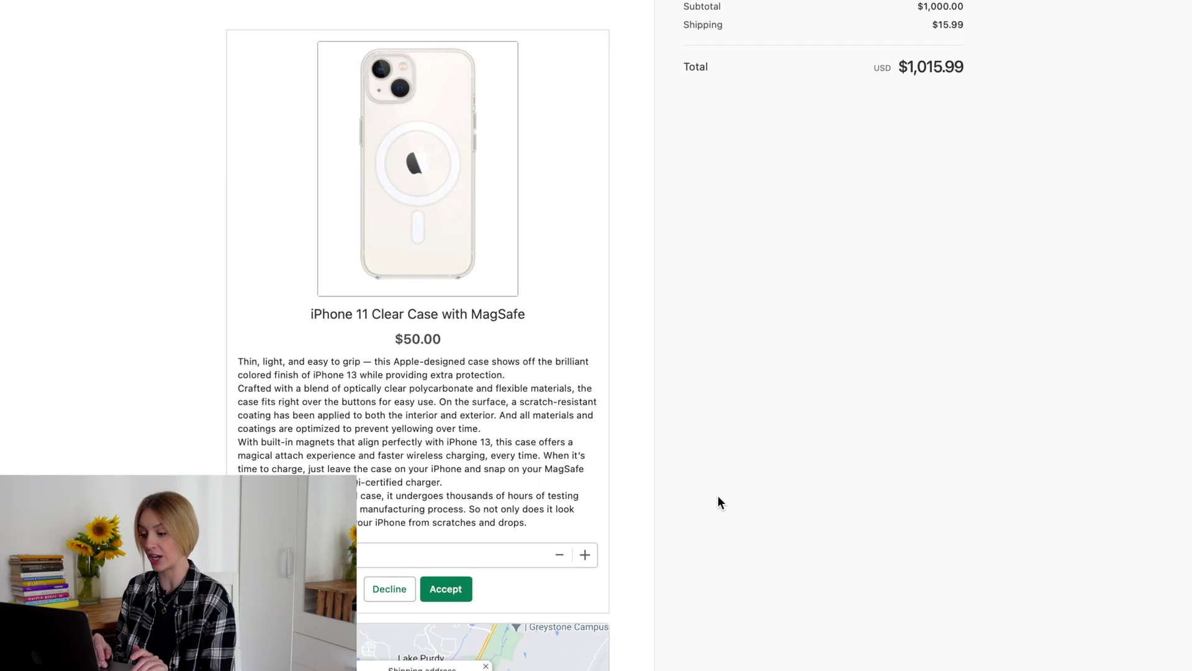
scroll(719, 502, up, 1)
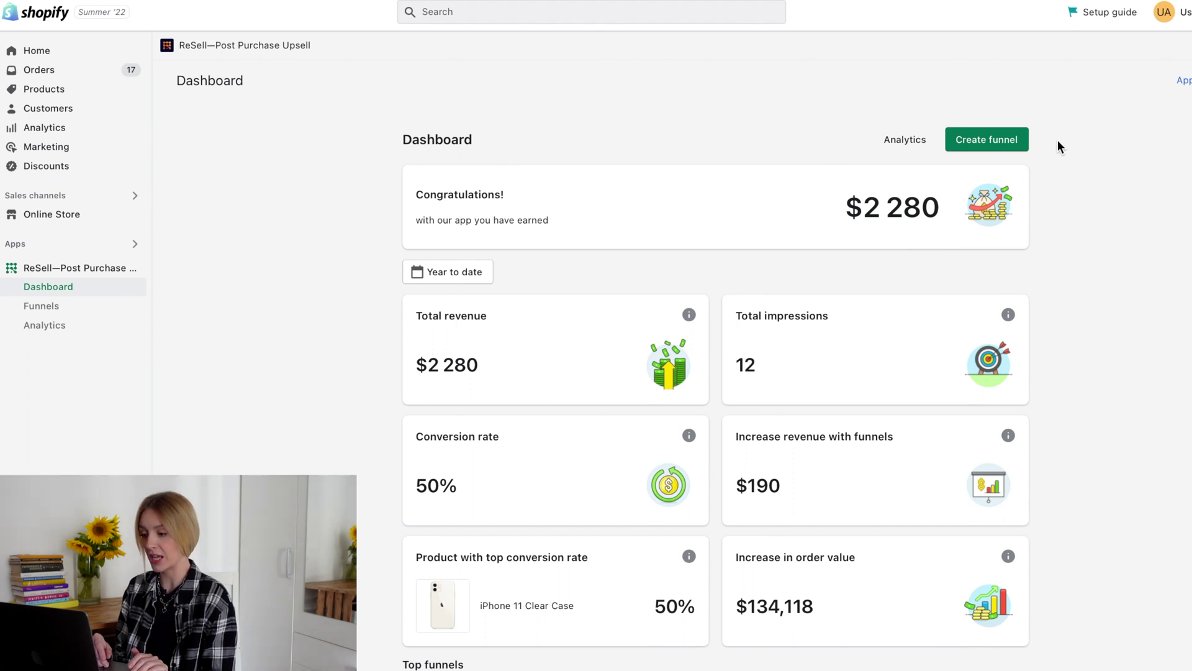
Create a funnel named 'For iPhone' with iPhone 11 as its trigger product
click(987, 139)
text(For iPhone)
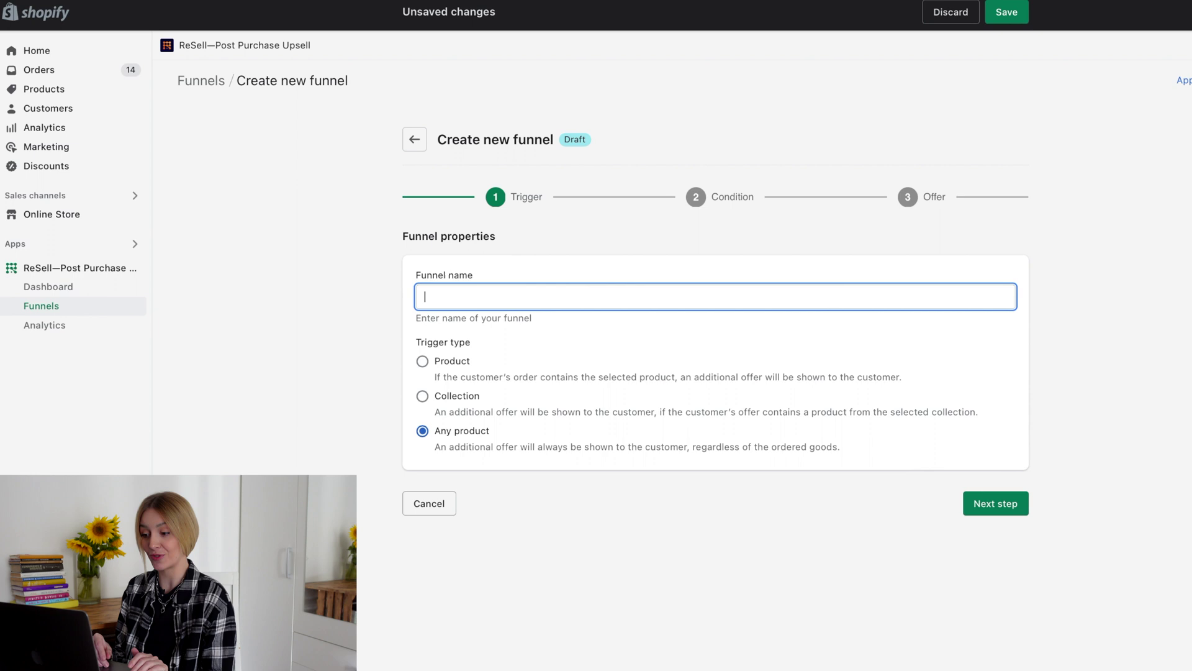
click(423, 362)
click(716, 521)
click(444, 245)
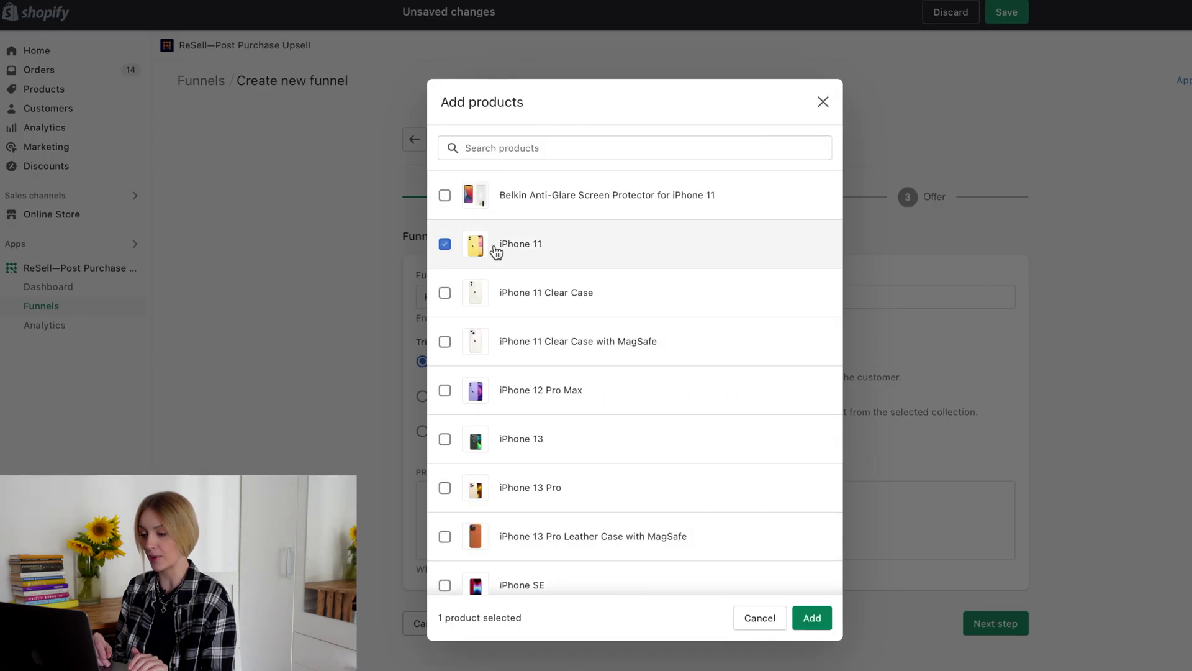
click(811, 617)
Make the Belkin Anti-Glare Screen Protector the first upsell offer
click(995, 624)
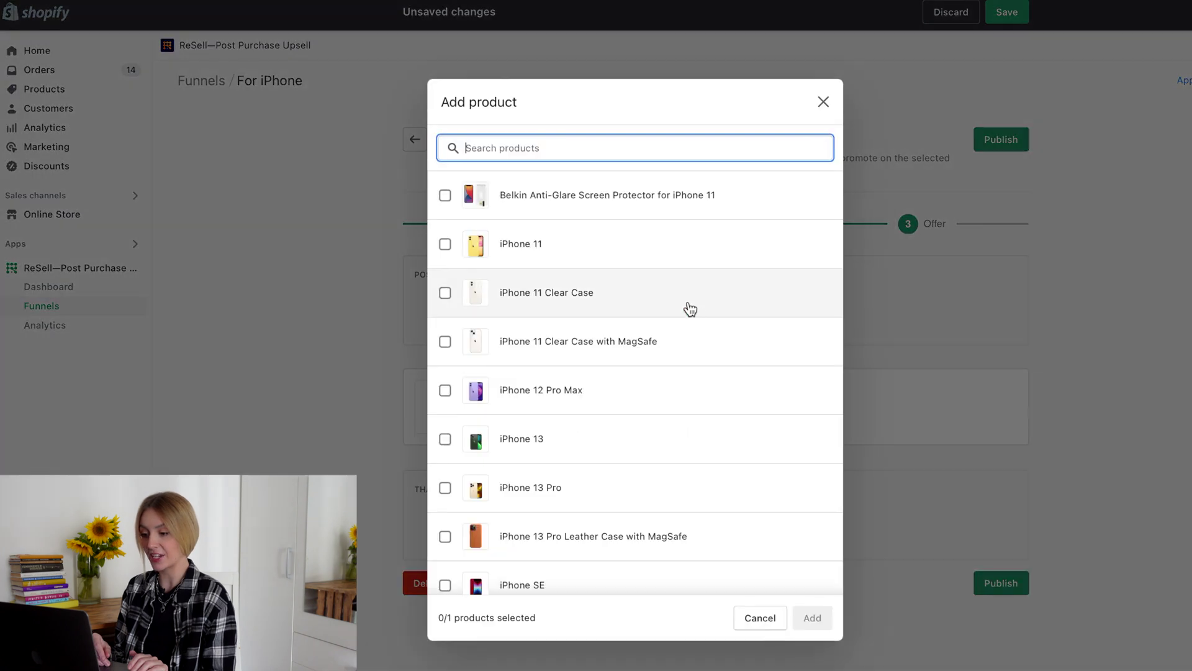
click(445, 195)
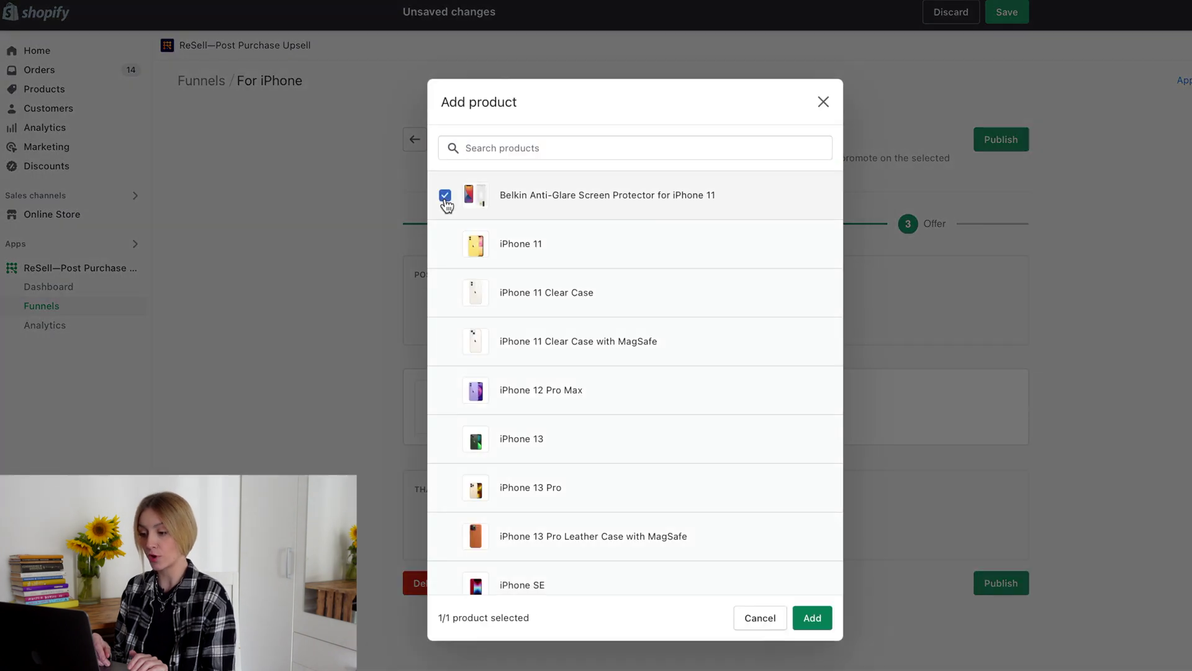
click(812, 617)
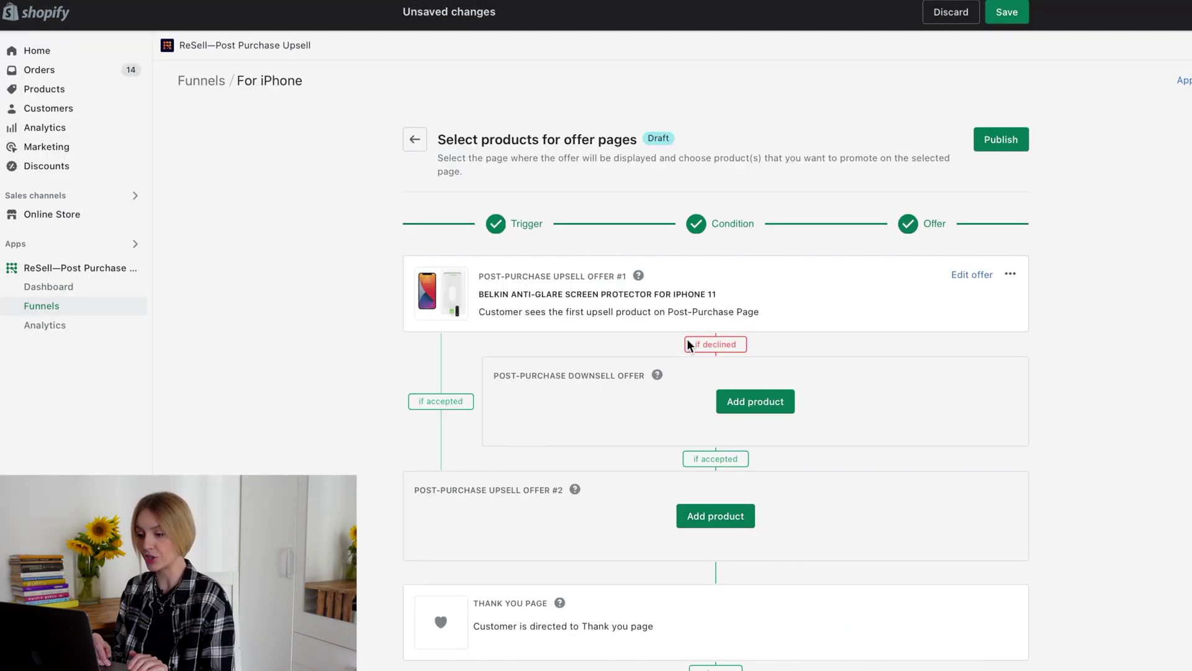
Set the iPhone 11 Clear Case as the downsell offer
click(755, 401)
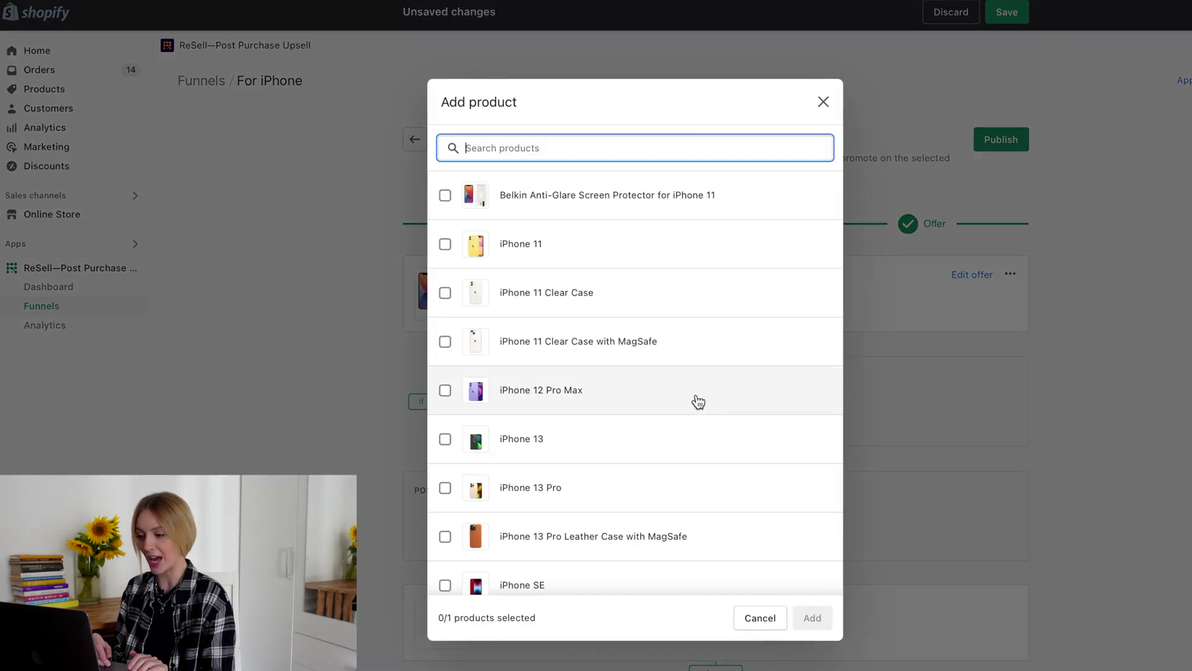
click(446, 293)
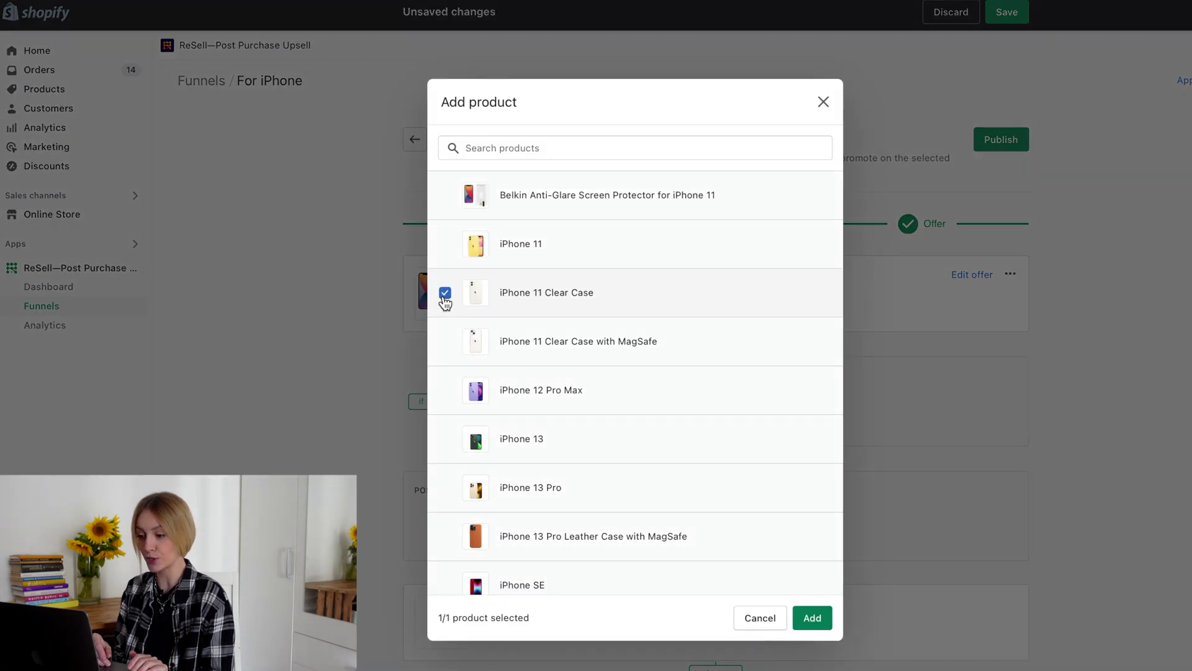
click(813, 619)
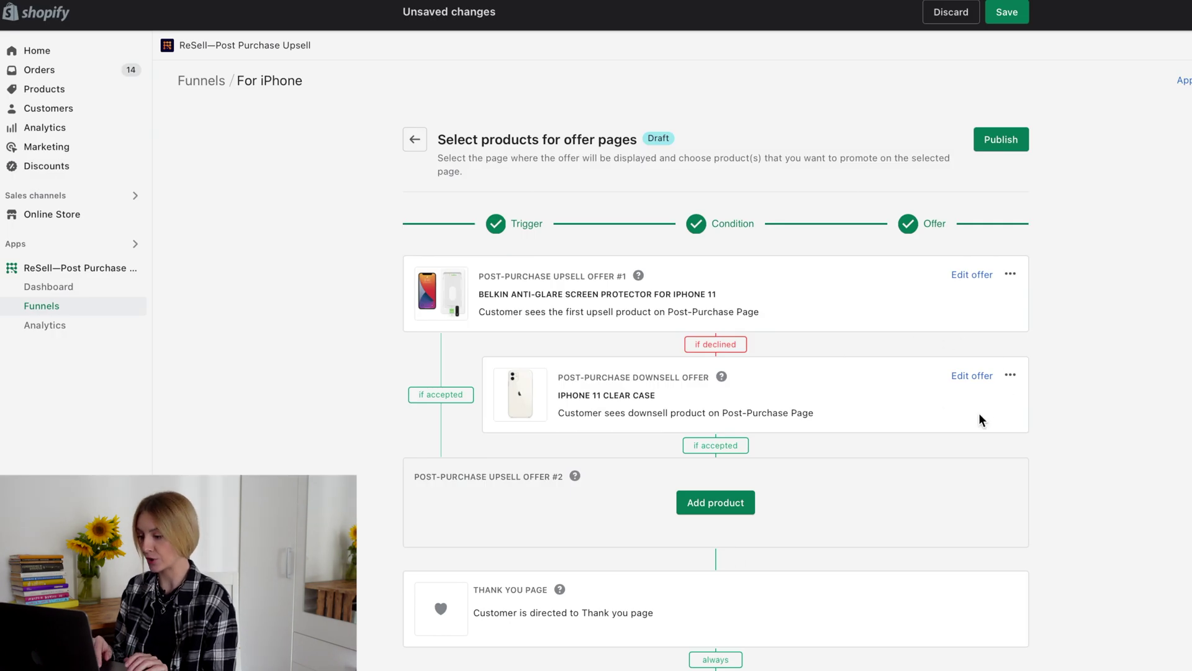
click(972, 376)
Save the funnel and give the clear-case downsell a fixed-amount discount
click(864, 456)
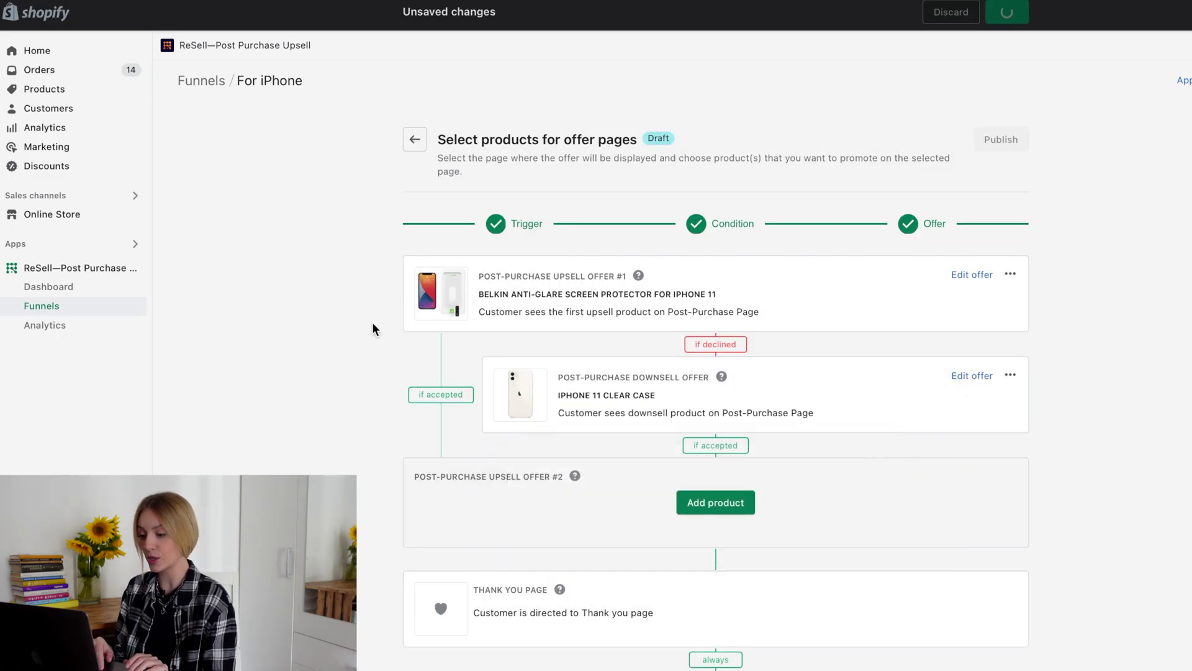
click(980, 523)
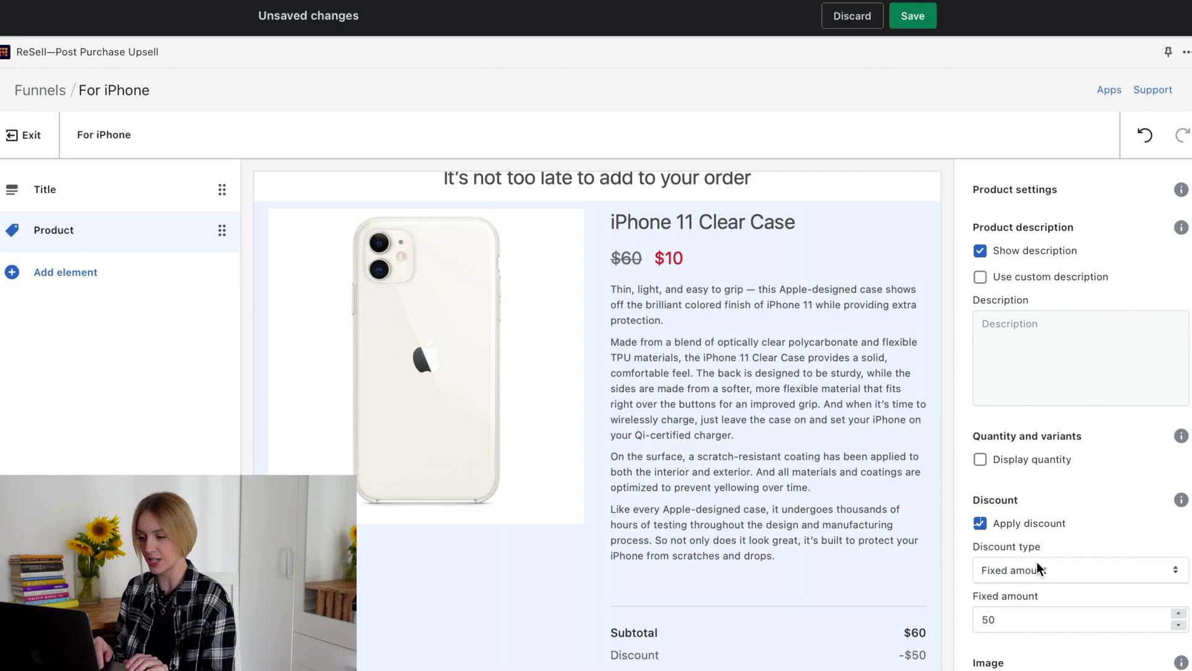
click(1039, 569)
click(1044, 564)
click(1039, 619)
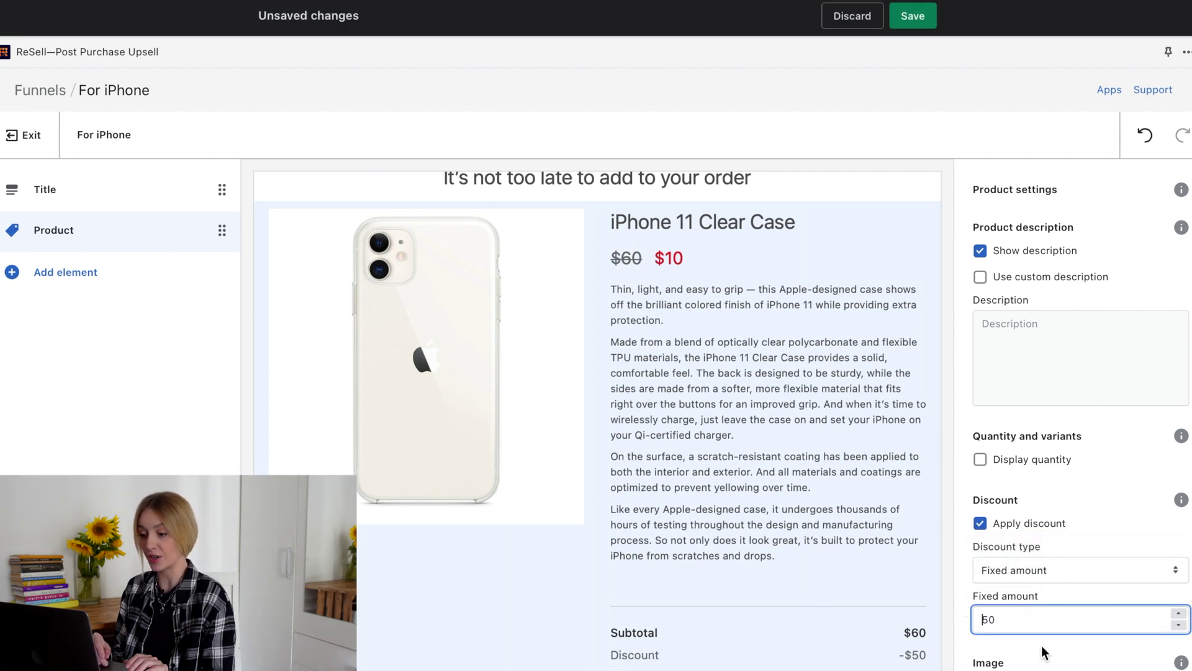
Add a 15-minute countdown timer above the product offer and save the page
click(59, 275)
click(44, 466)
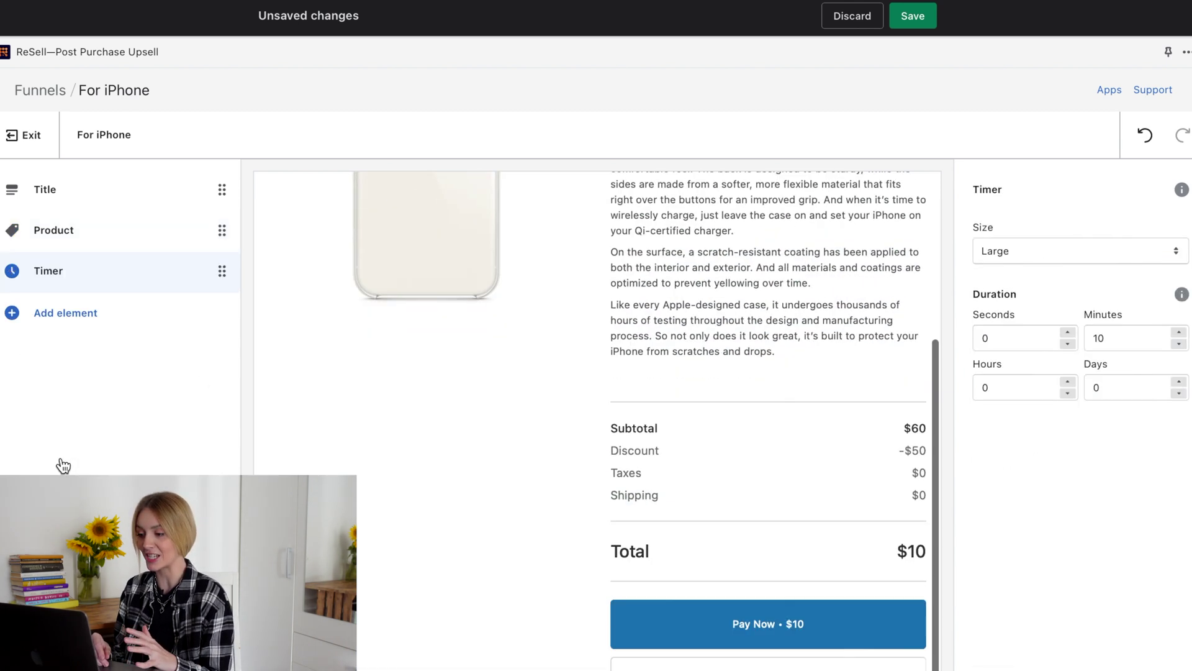
drag(70, 270, 80, 224)
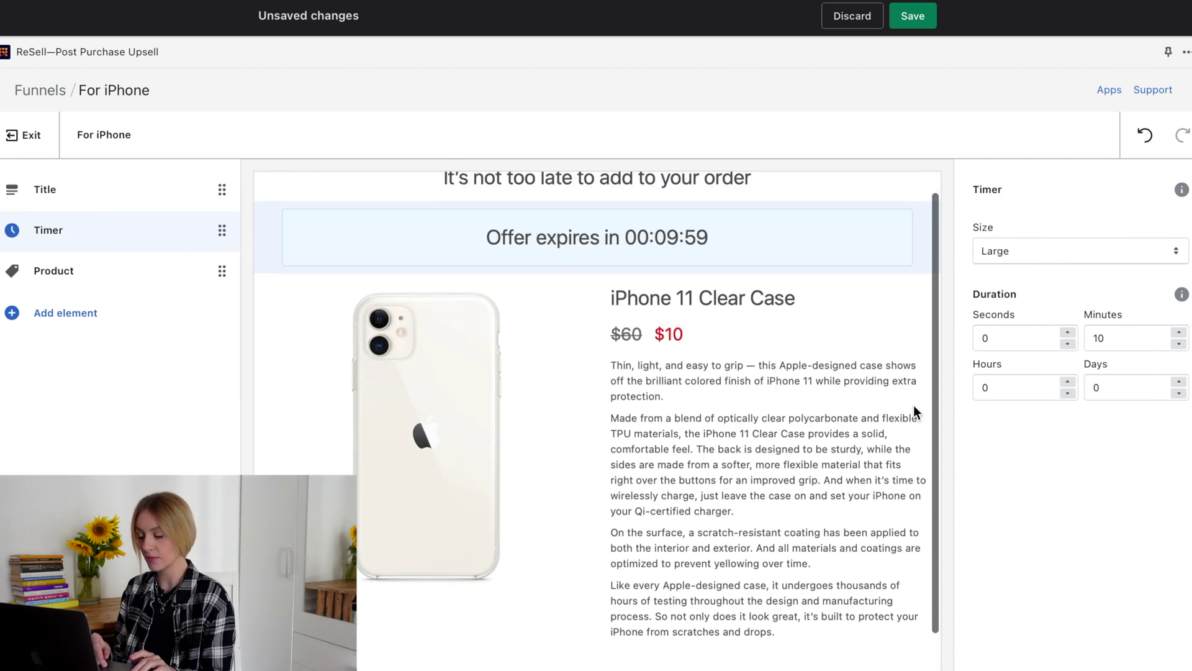
click(1179, 333)
click(1179, 333)
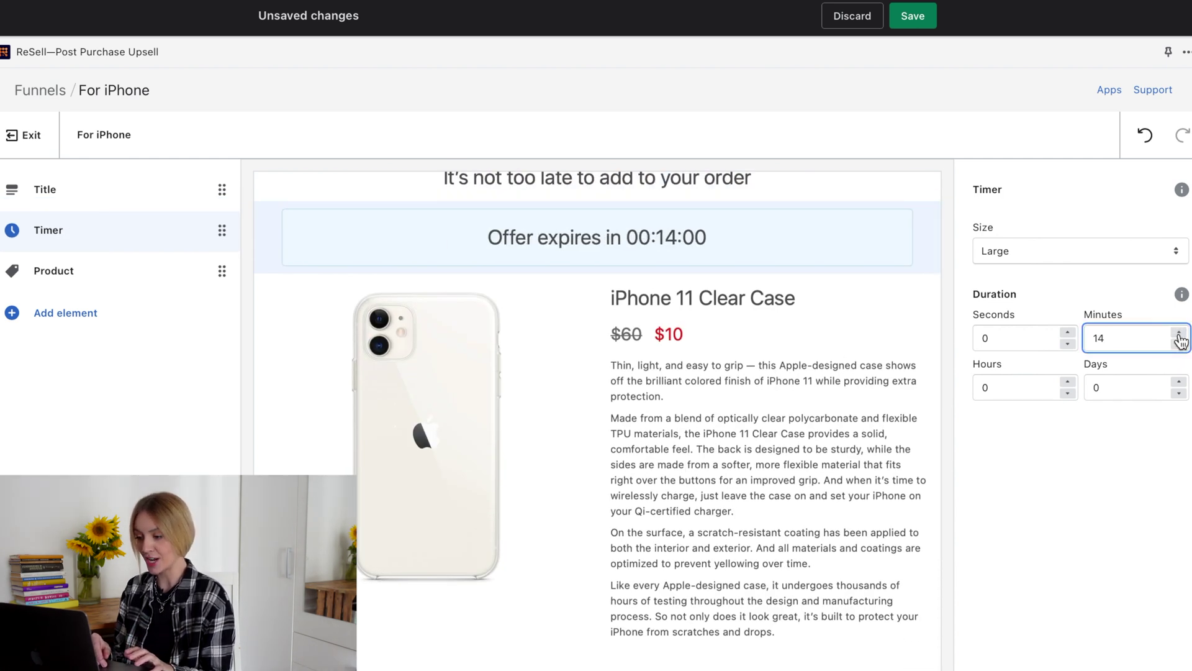
click(1180, 332)
click(65, 313)
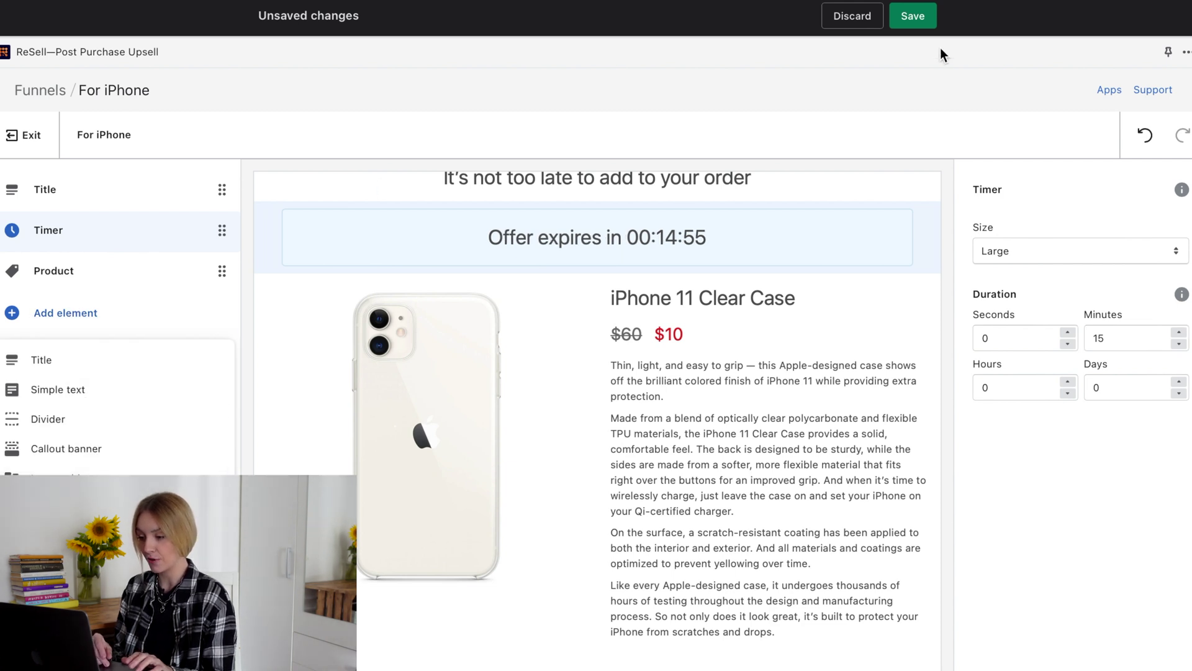
click(913, 16)
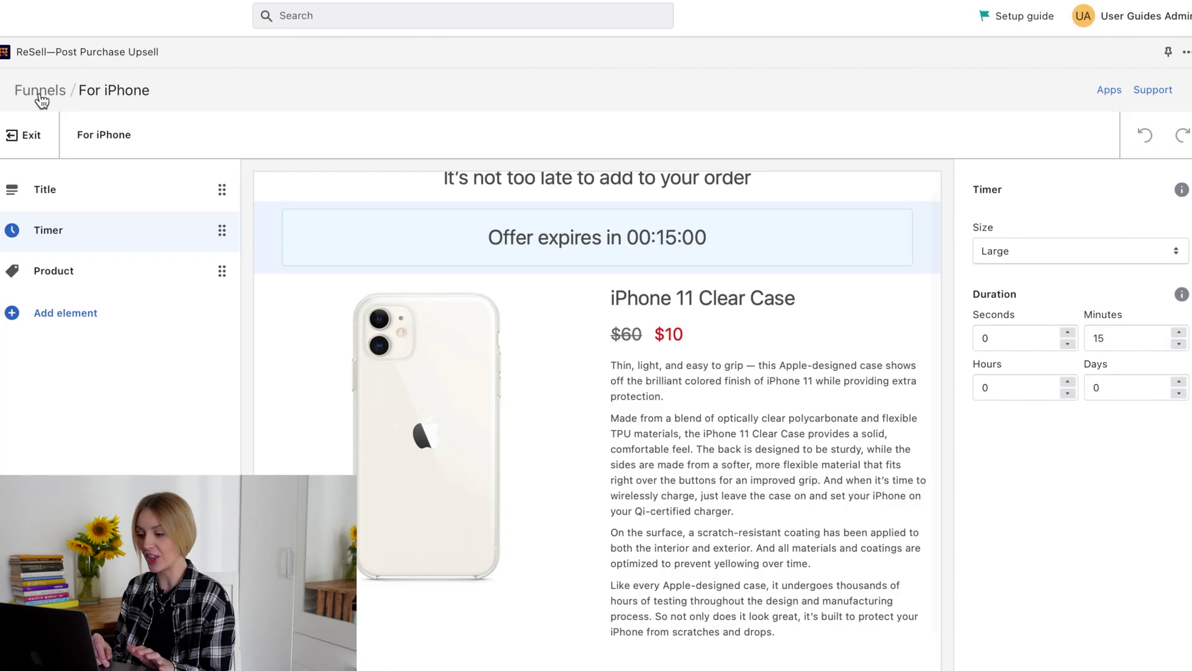
Make iPhone 11 Clear Case with MagSafe the thank-you page product and save the funnel
click(42, 91)
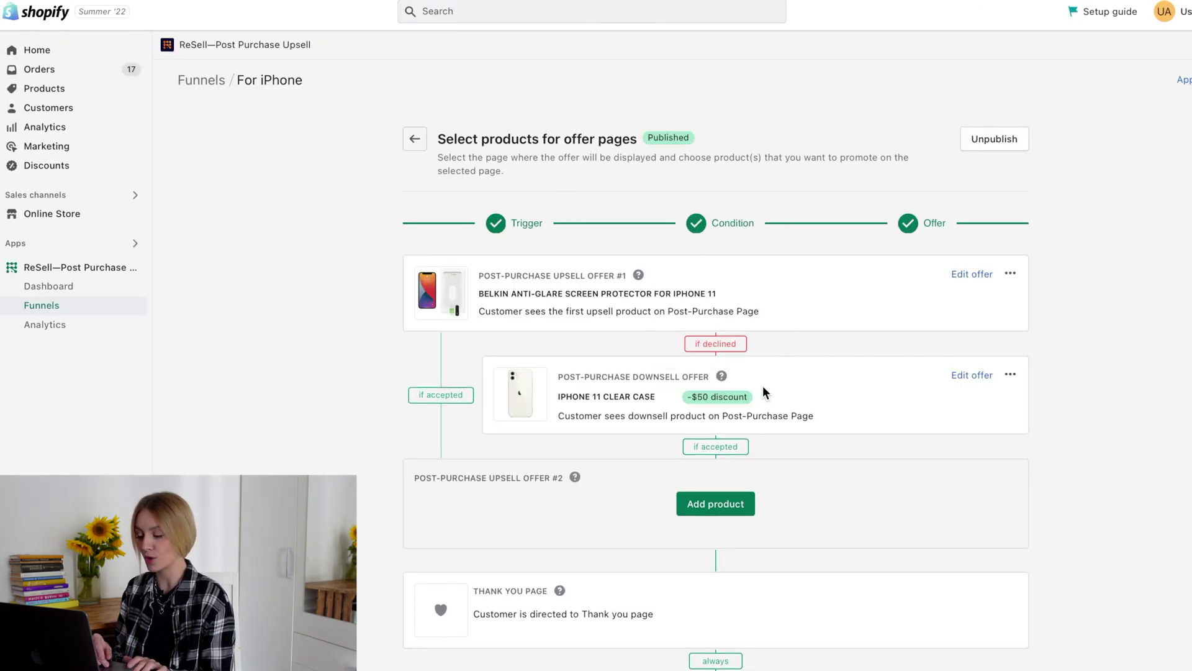
scroll(736, 558, down, 3)
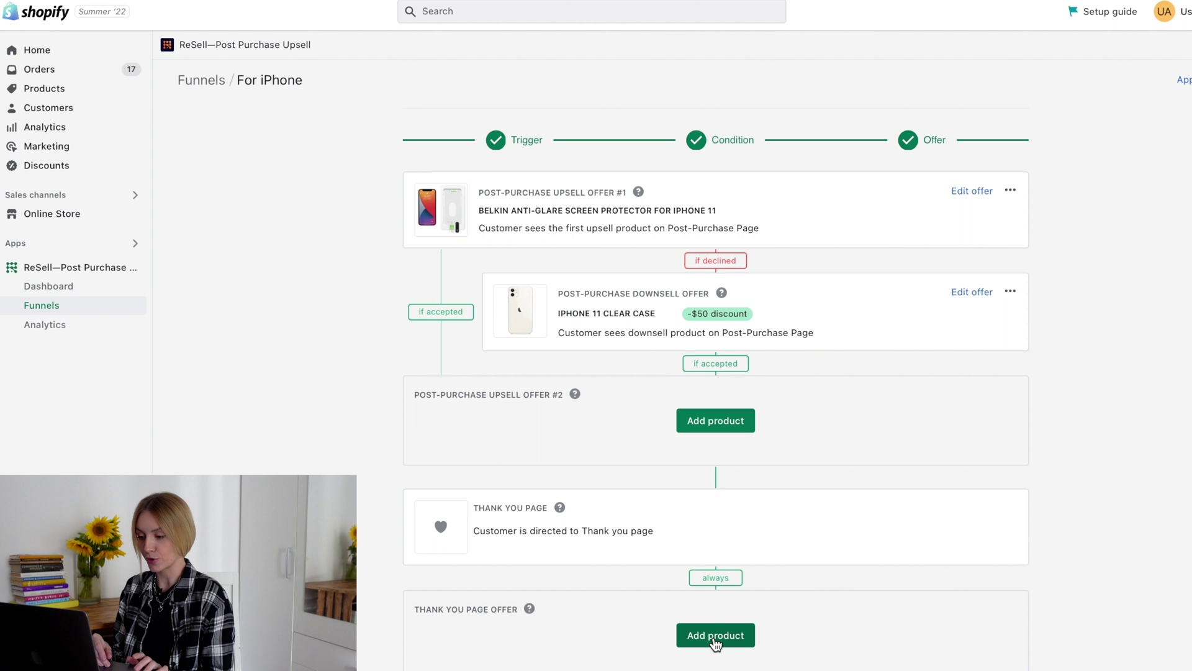
click(715, 641)
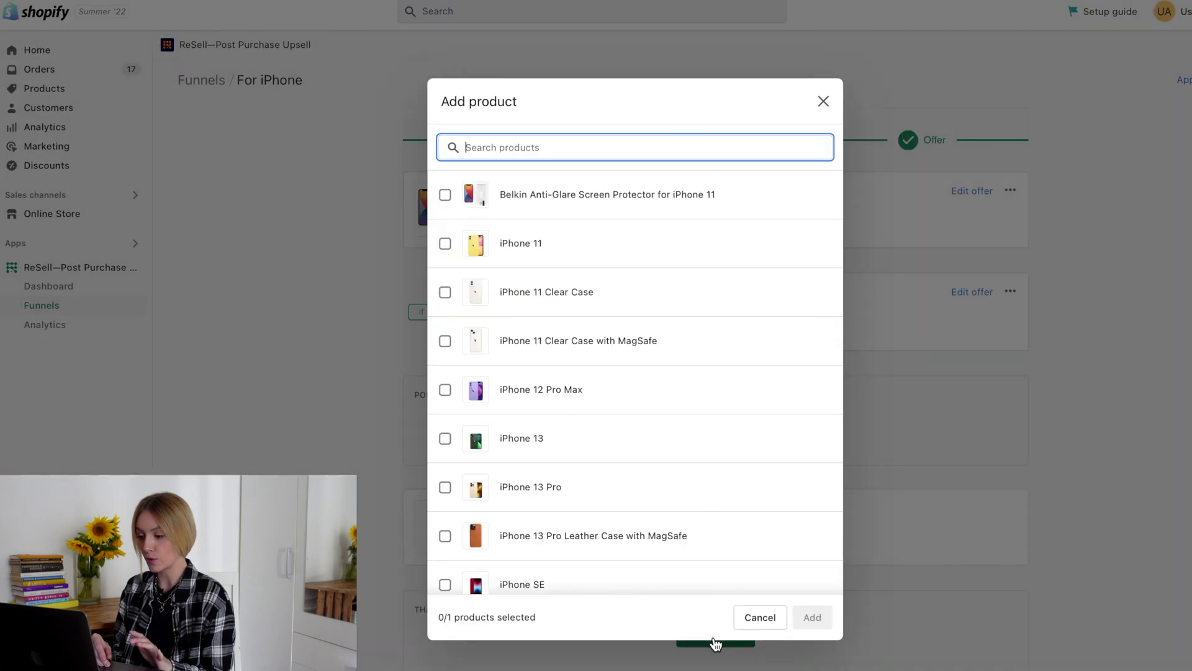
click(555, 340)
click(814, 617)
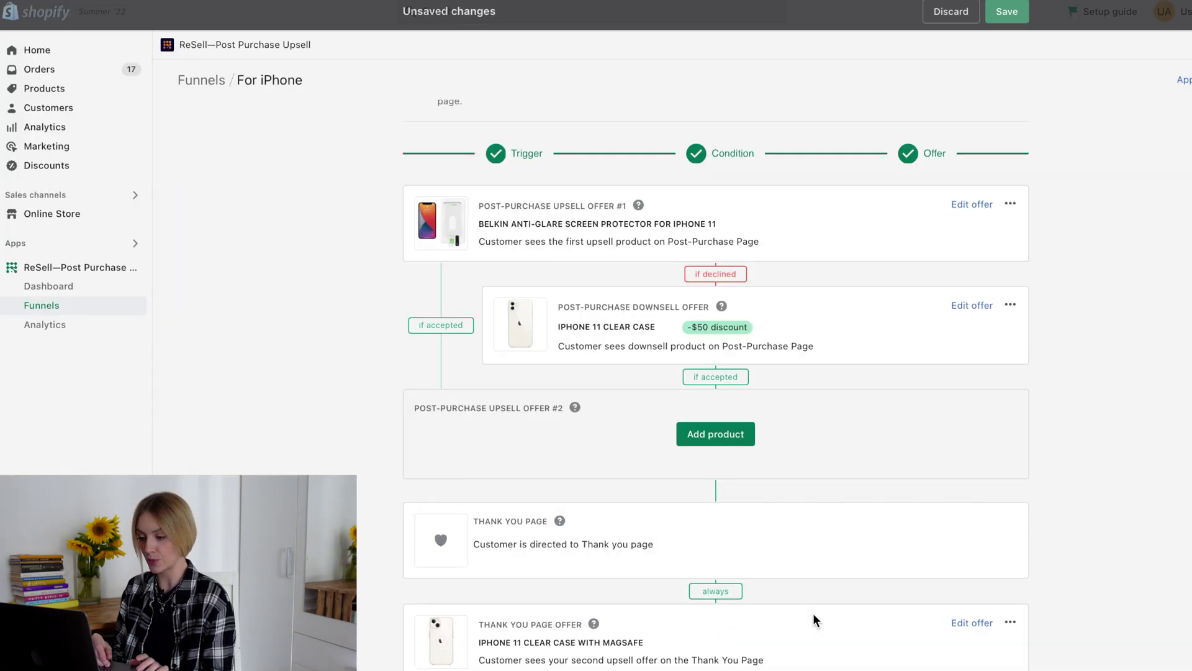
click(972, 623)
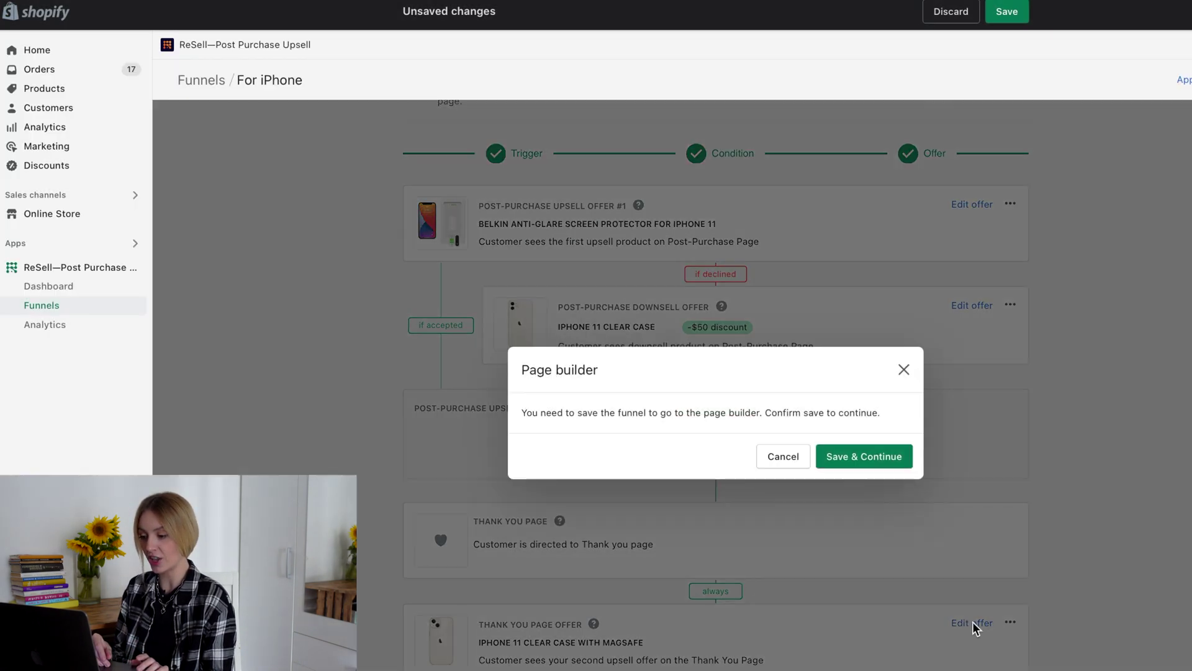
click(863, 454)
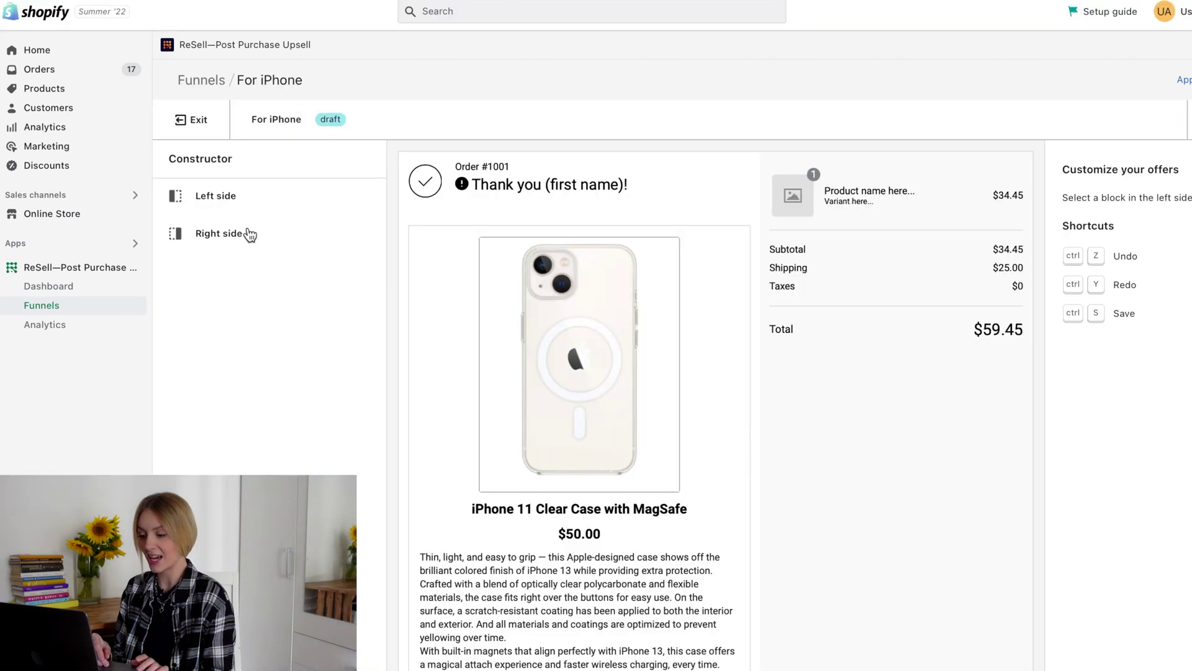
Add a 30%-off coupon to the thank-you page's right side, save, and publish the funnel
click(219, 233)
click(220, 317)
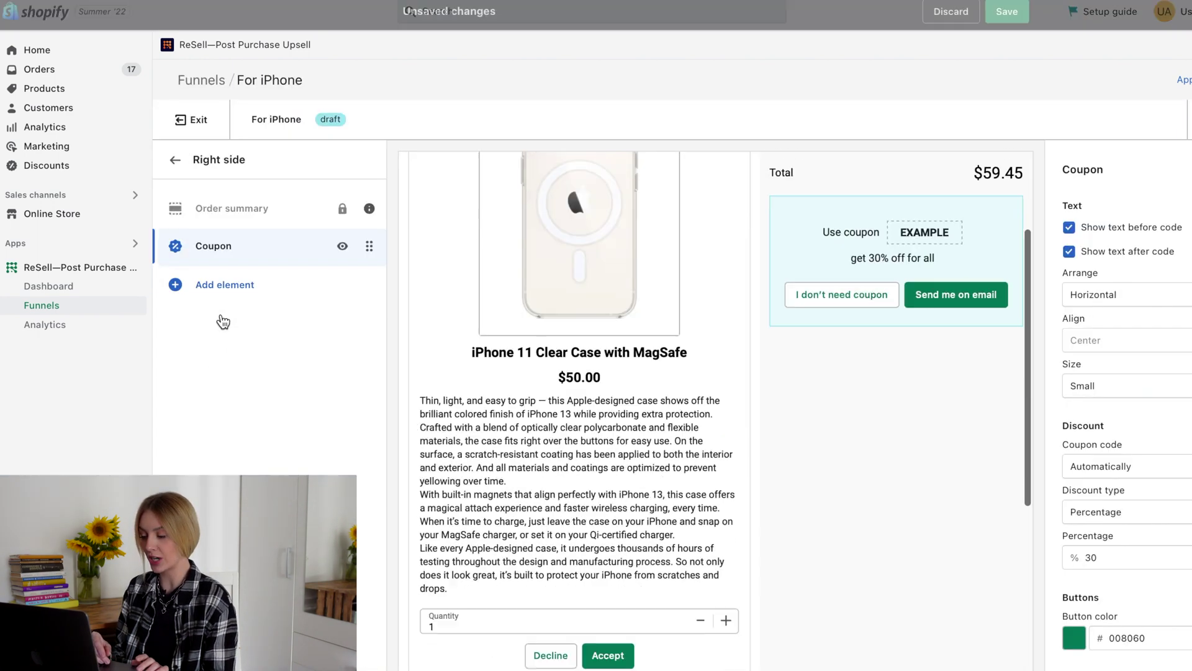
scroll(866, 327, up, 4)
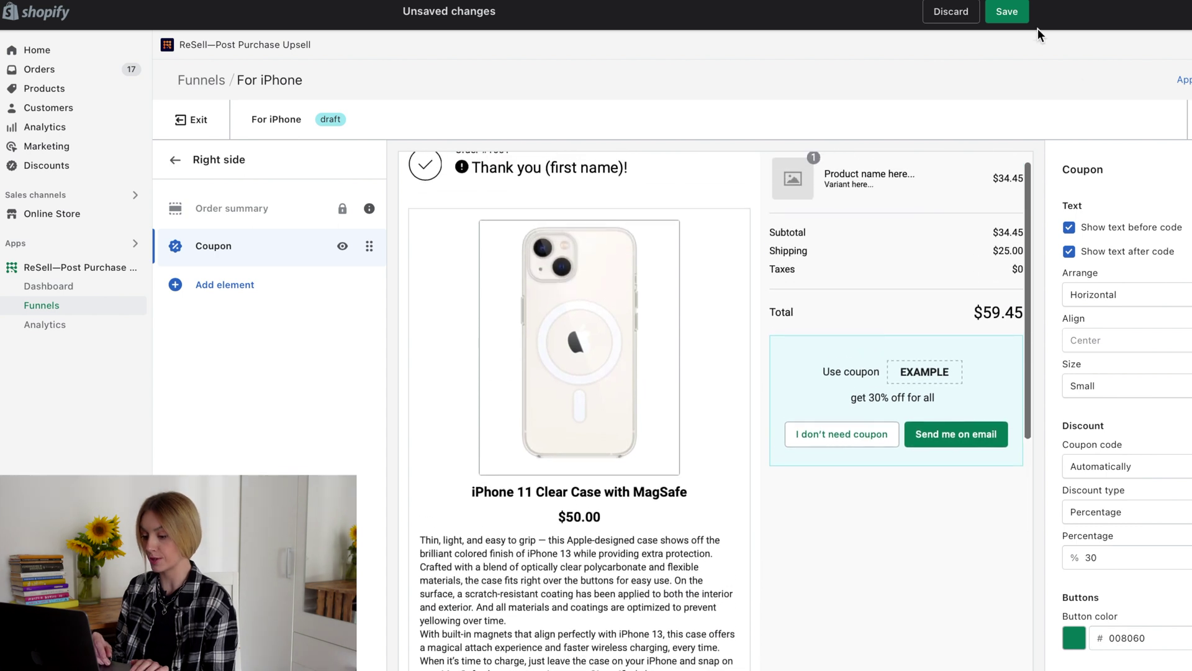
click(1006, 12)
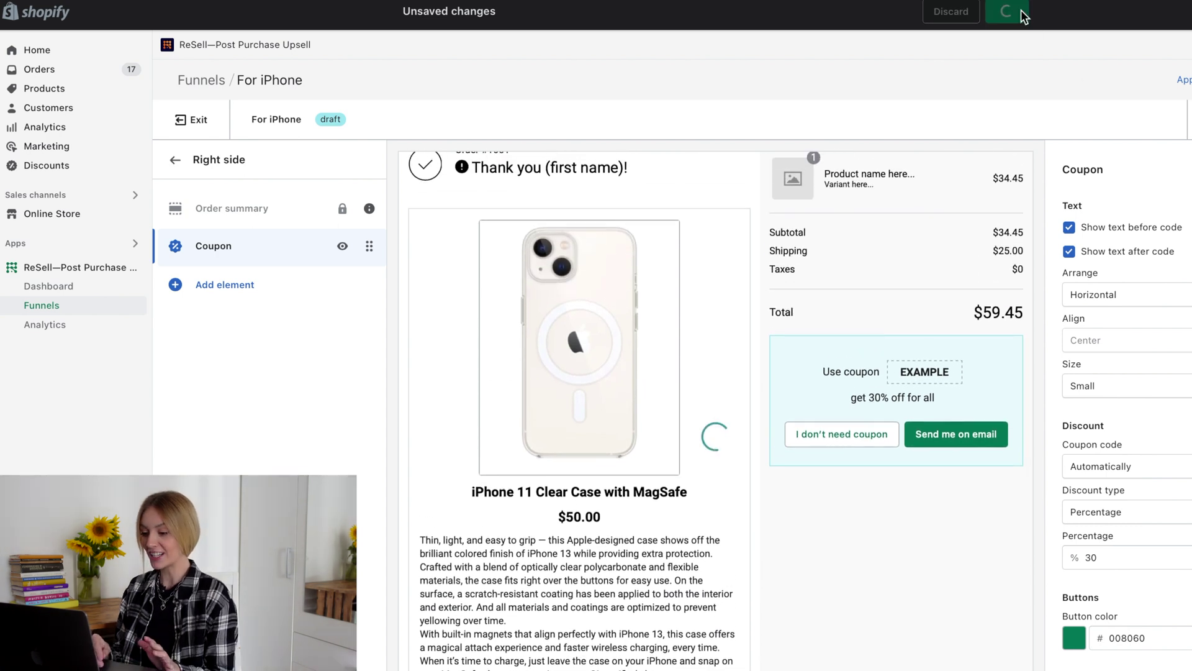
click(198, 88)
click(996, 139)
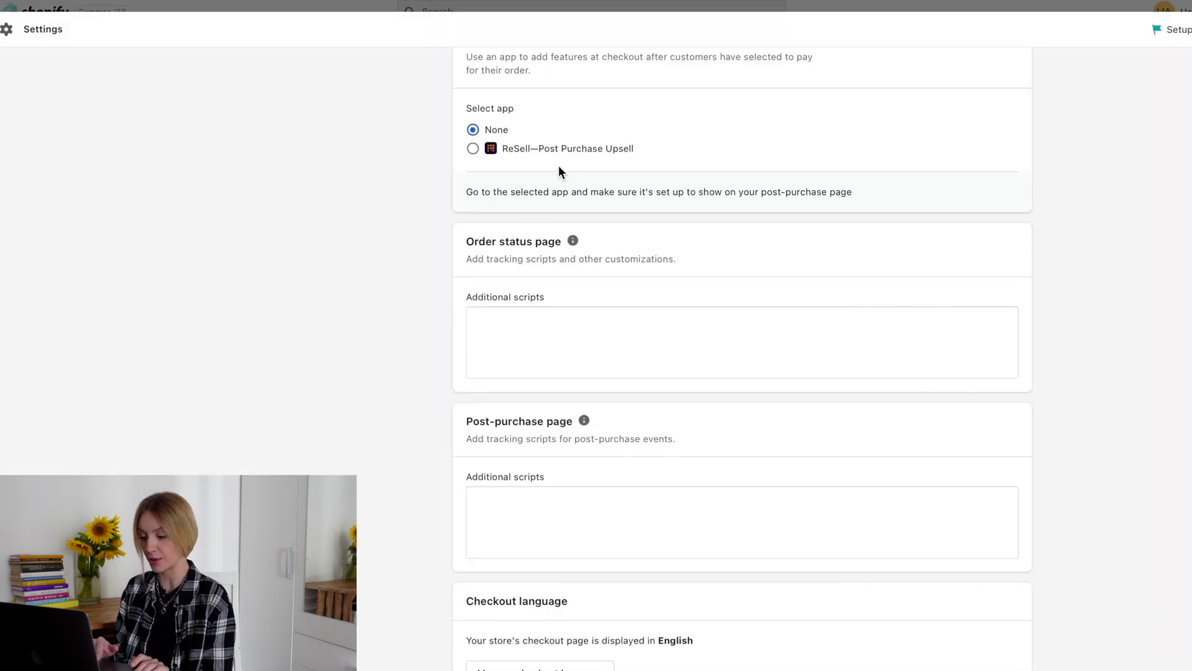
Select ReSell—Post Purchase Upsell as the post-purchase page app in Checkout settings
click(473, 150)
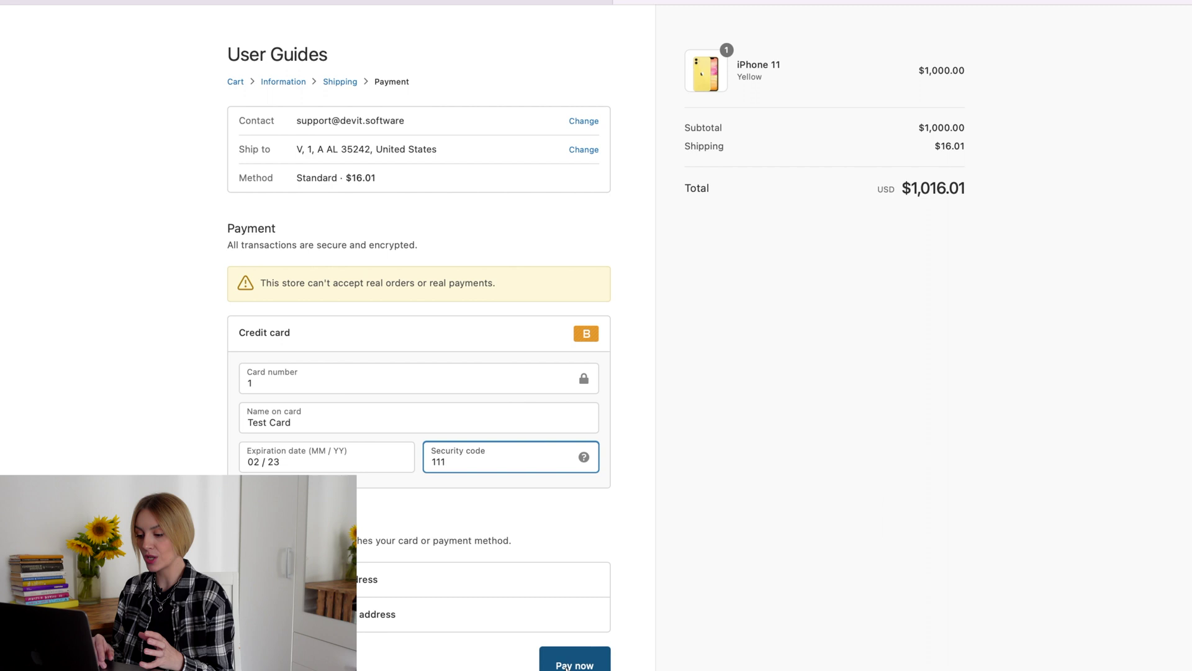
Pay for the test order and decline the Belkin screen protector upsell
click(573, 661)
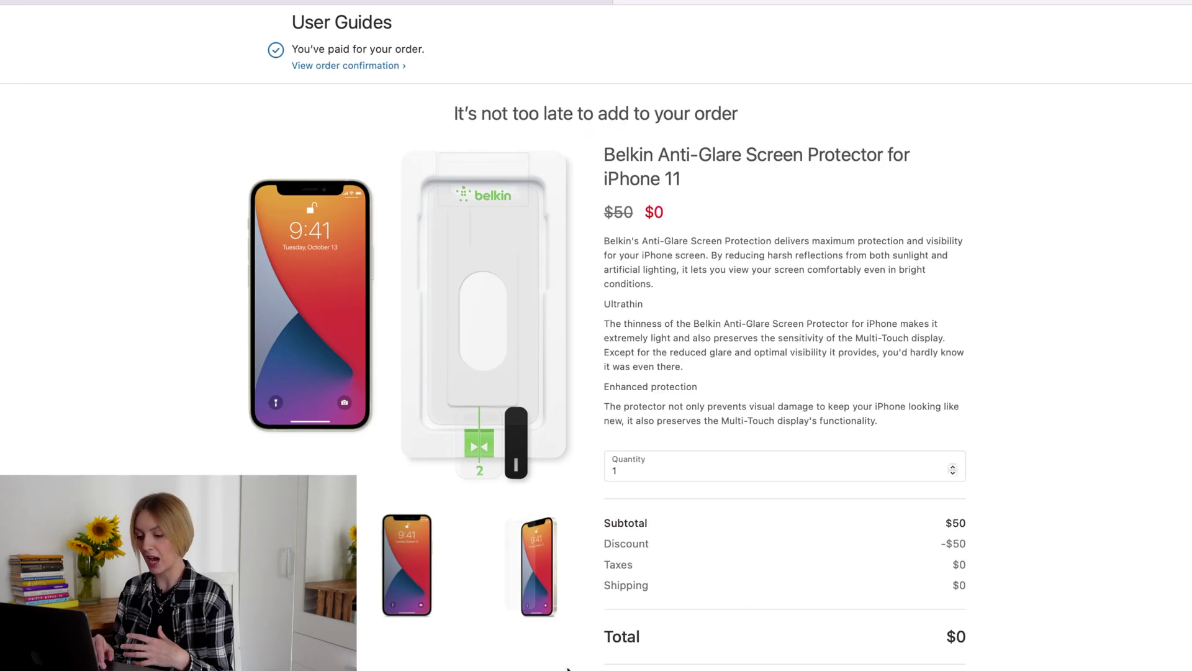
scroll(777, 645, down, 3)
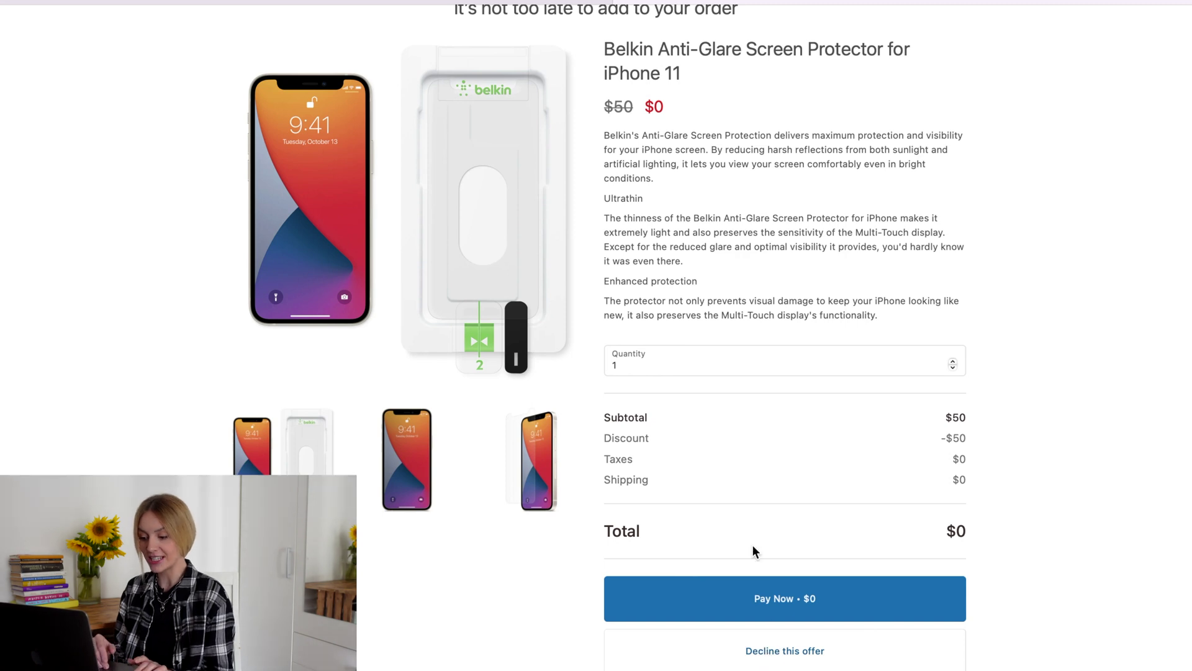
click(759, 655)
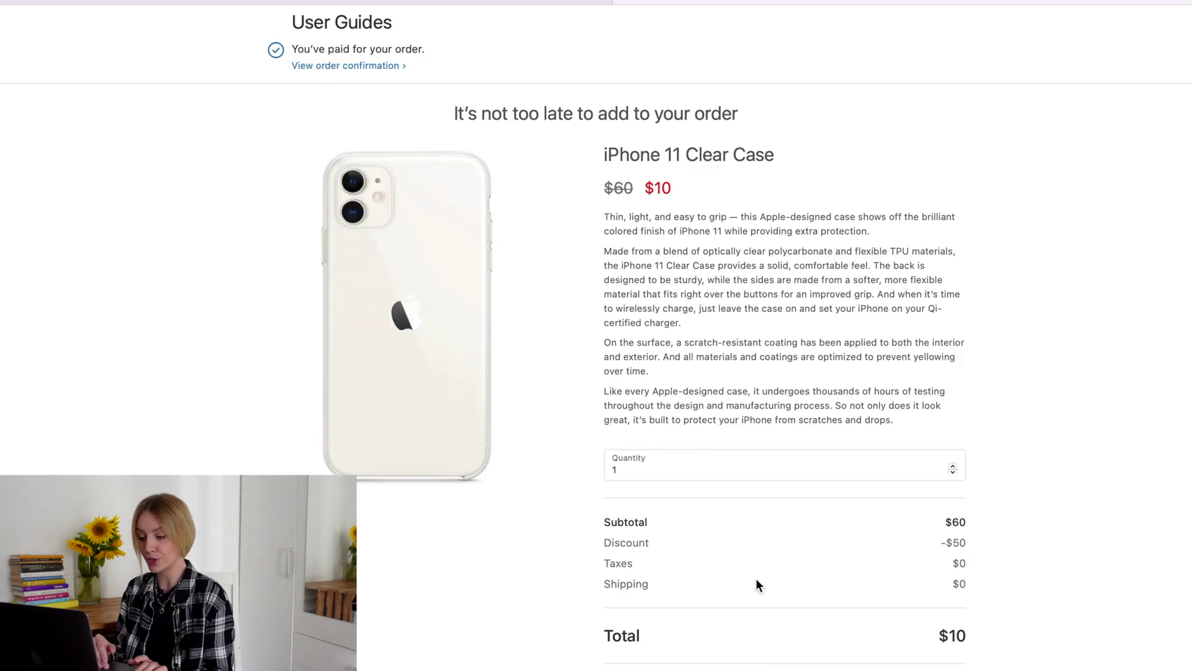
scroll(758, 584, down, 3)
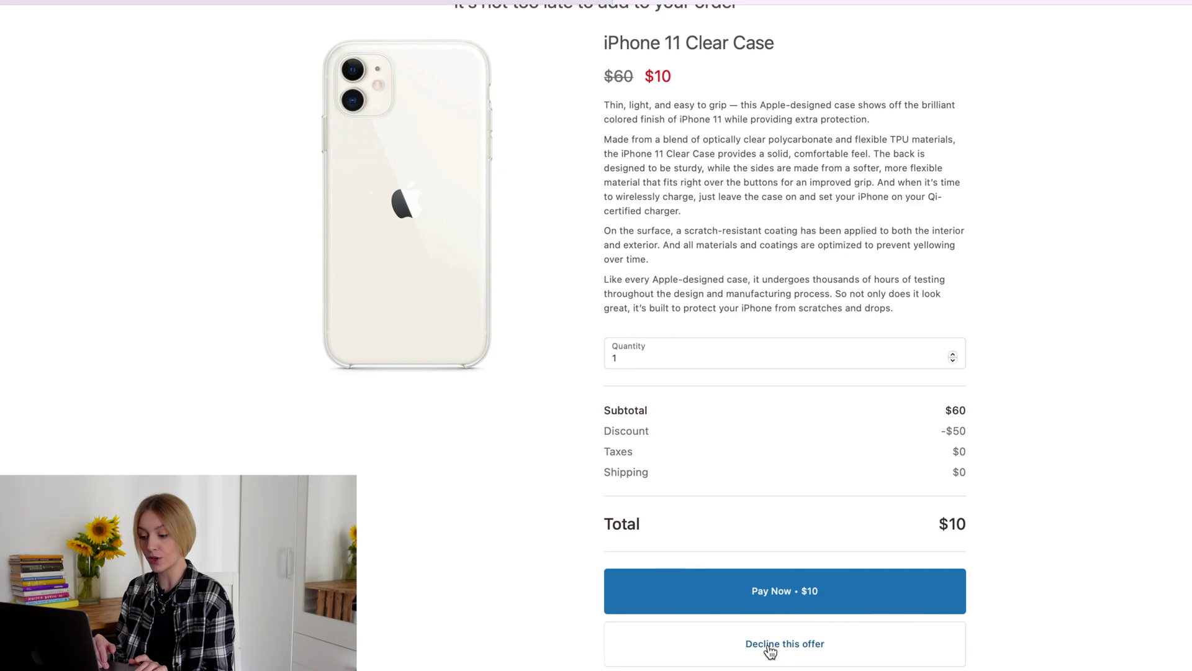